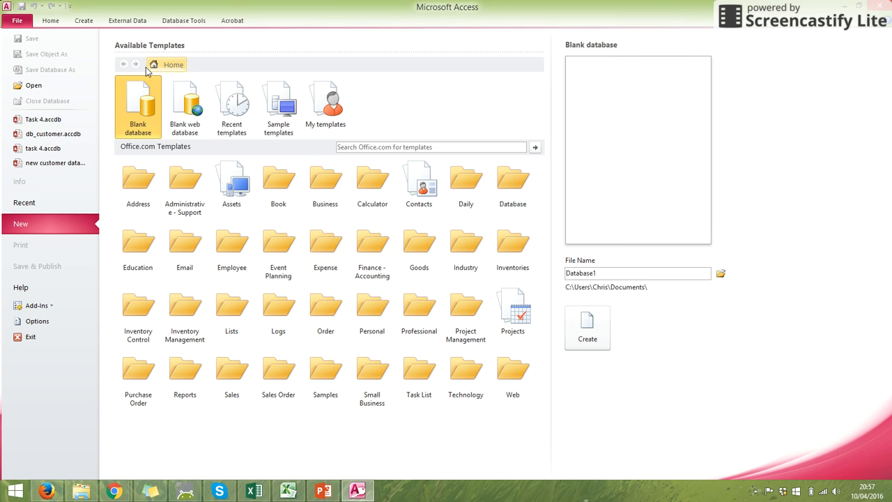
Choose a blank database and set its file name to Movies
left_click(134, 97)
double_click(570, 272)
right_click(575, 277)
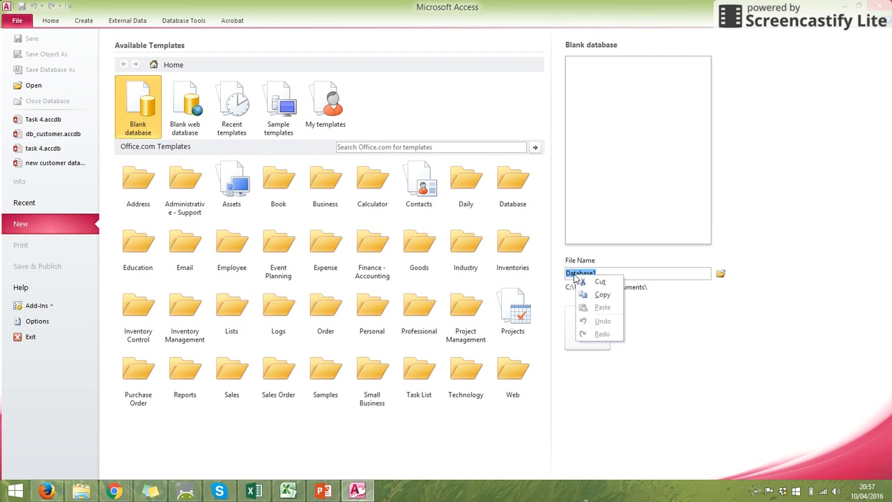
left_click(575, 274)
double_click(574, 274)
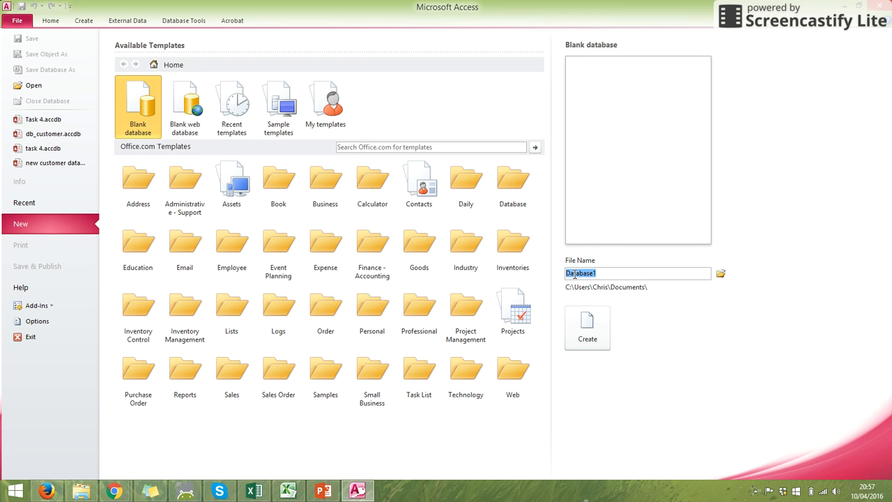
type("Movies")
Browse for the database's save location and open the School Work > St Olaves folder within Documents
left_click(722, 276)
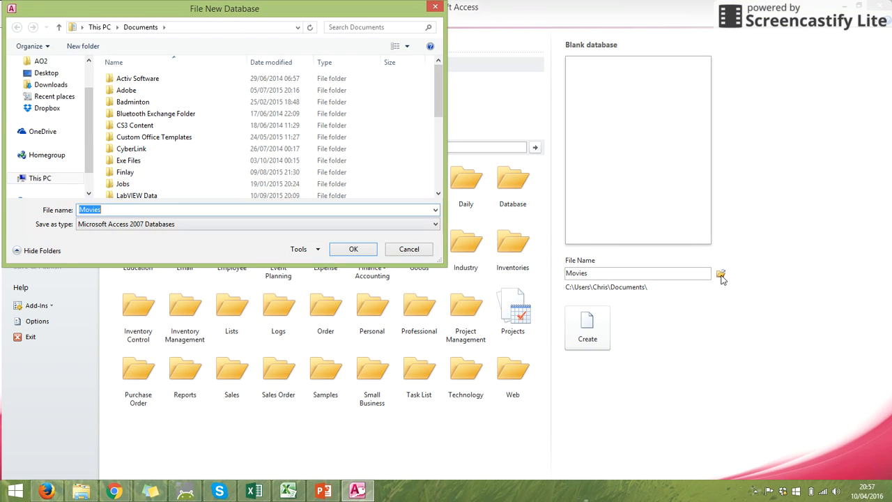
left_click_drag(327, 10, 454, 84)
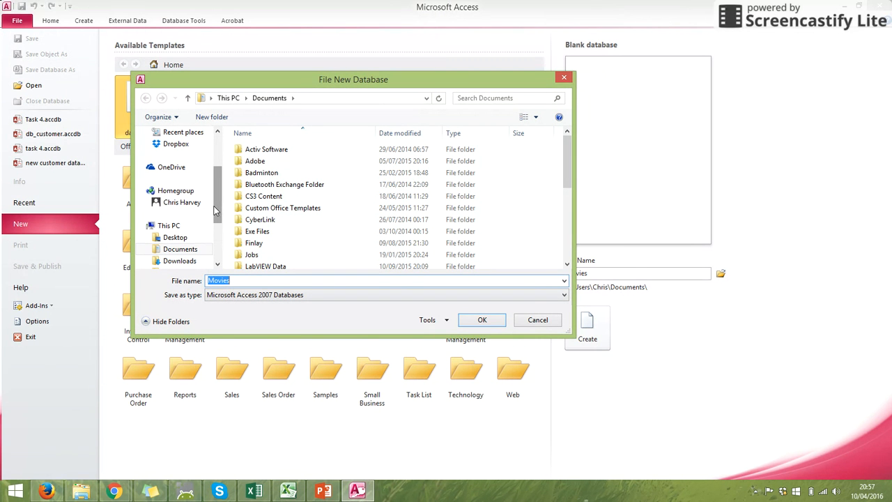
left_click_drag(217, 209, 215, 258)
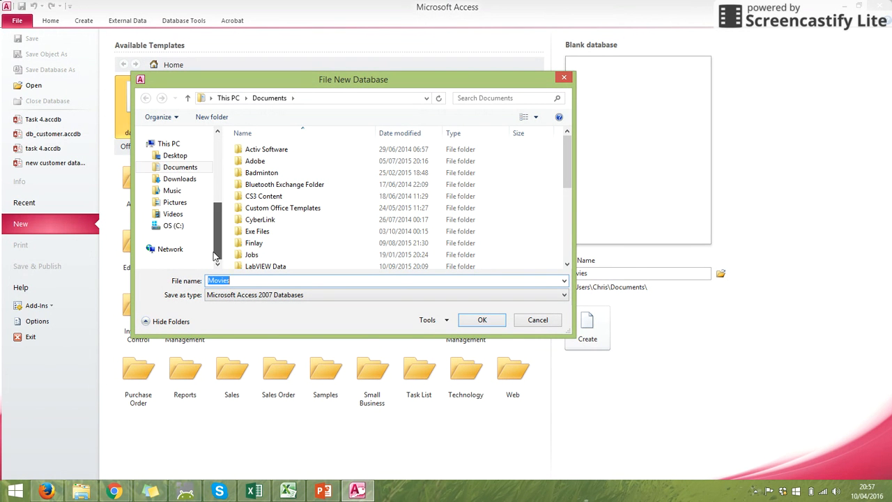
left_click(199, 169)
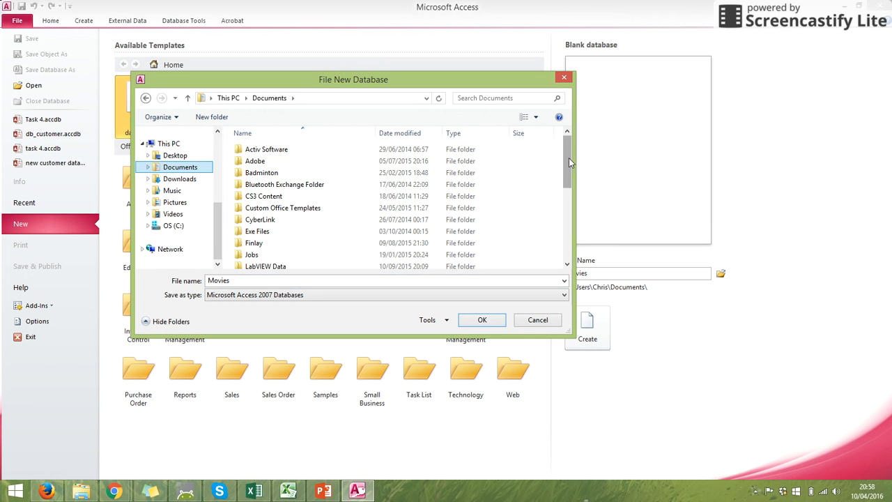
left_click_drag(569, 162, 568, 233)
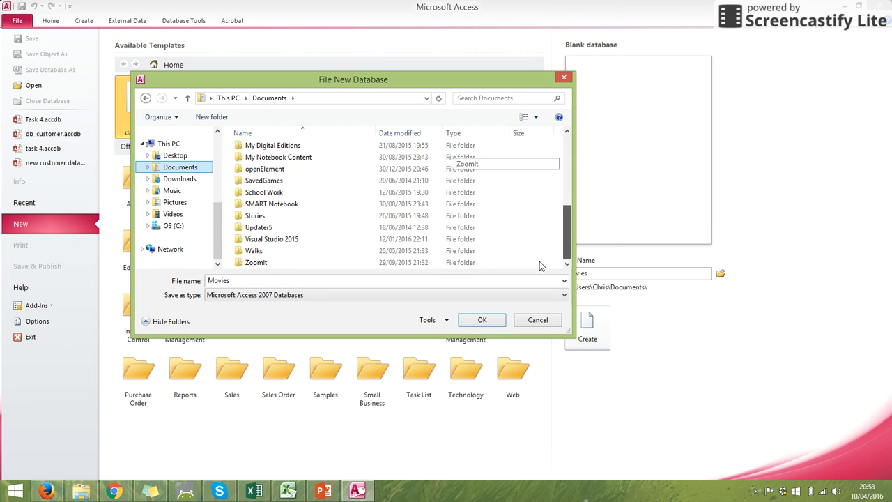
double_click(288, 192)
double_click(267, 163)
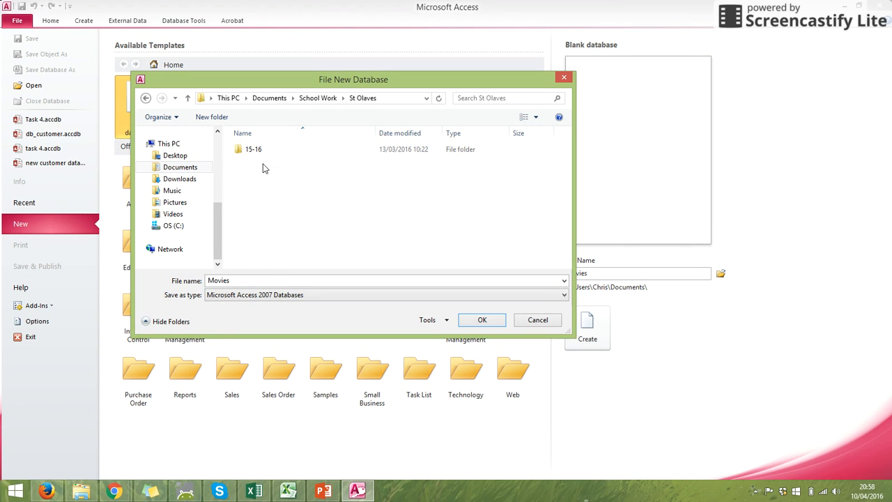
Set the save folder to 15-16\ICT-Computing\Schemes of Learning\J5\Unit 5-6 - Creating Databases and create the Movies database
double_click(263, 151)
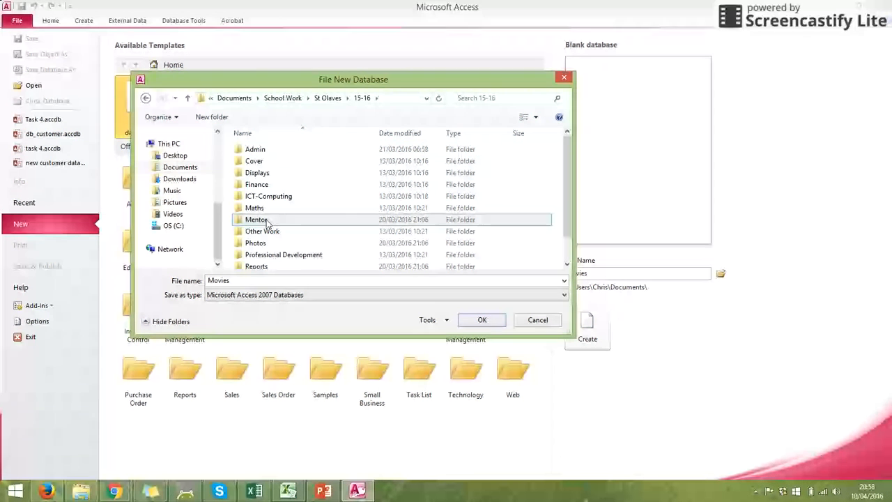
double_click(290, 197)
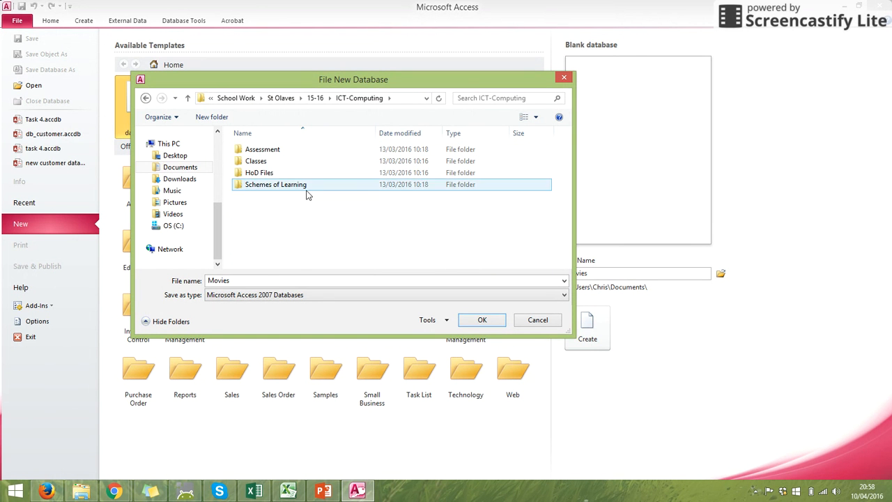
double_click(279, 186)
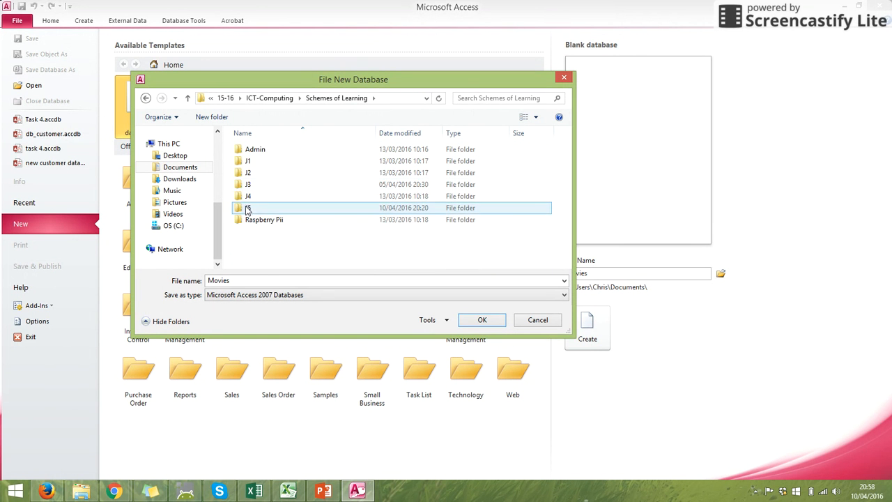
double_click(248, 197)
double_click(299, 197)
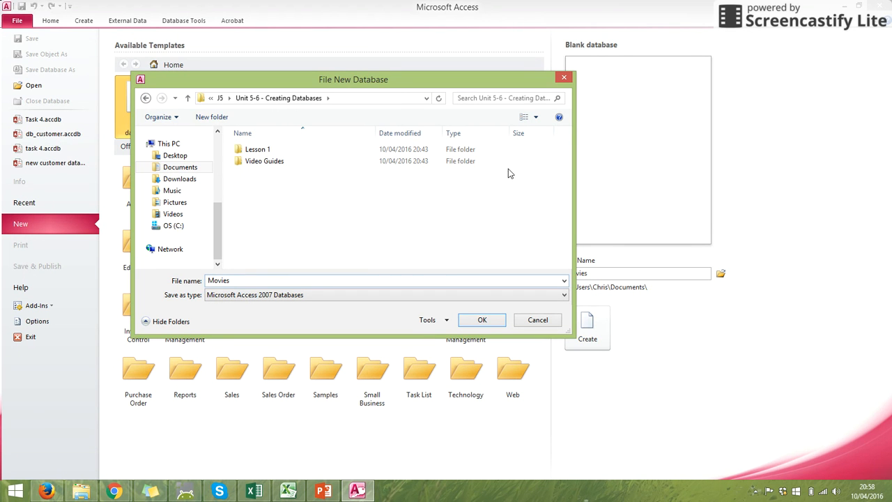
left_click(477, 319)
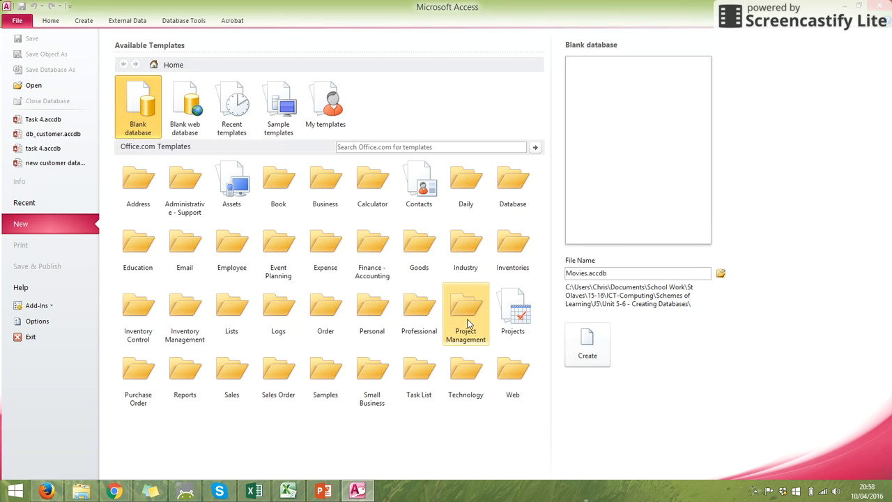
left_click(593, 340)
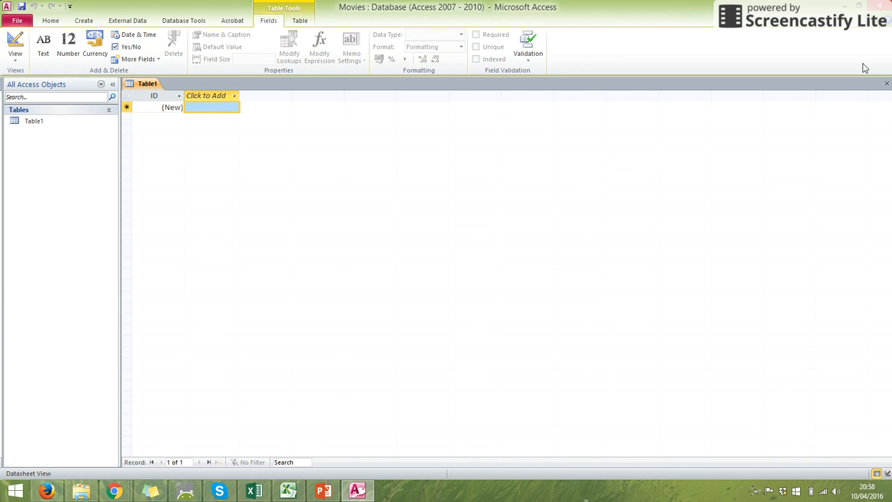
Close the default table and start a new blank table in Design view
left_click(885, 84)
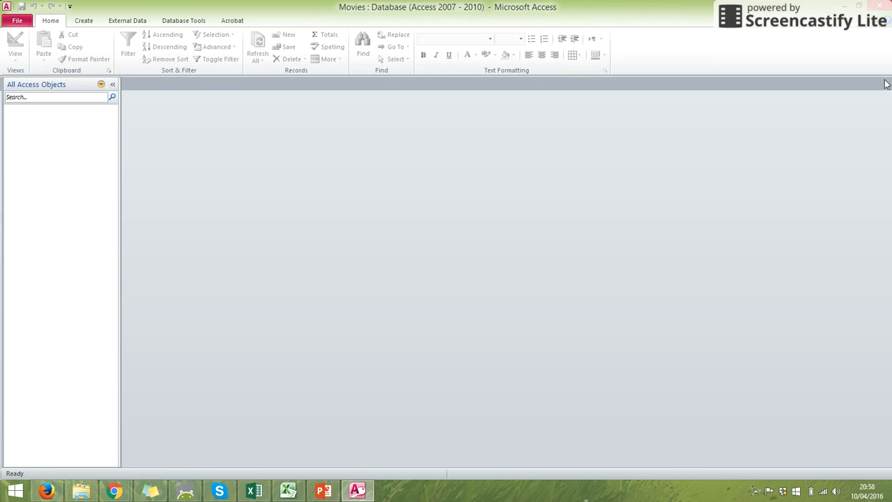
left_click(83, 20)
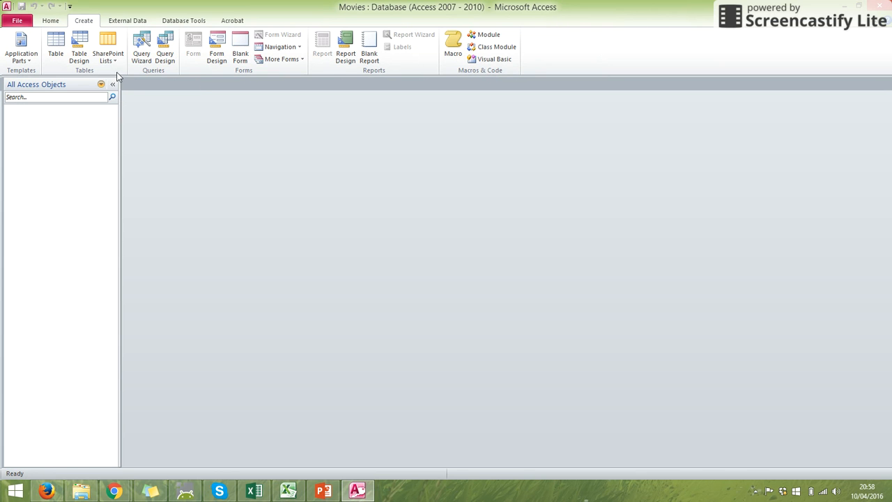
left_click(80, 55)
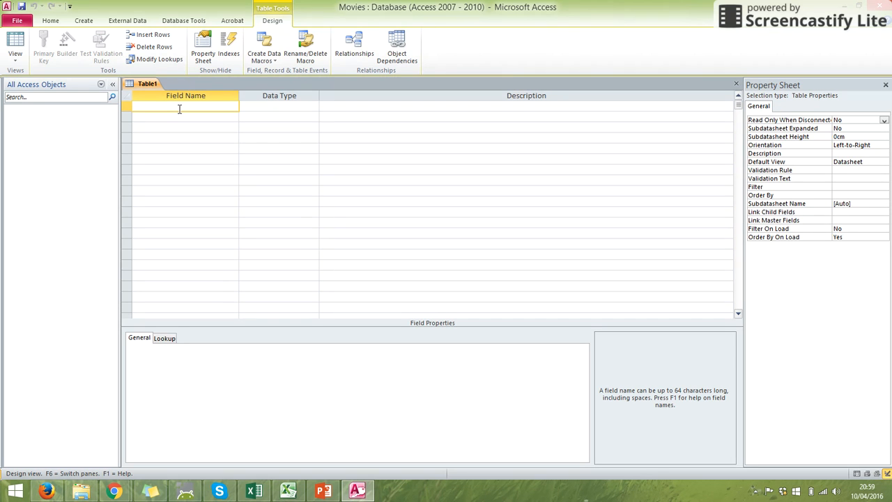
Add a first field named Movie_Name with the data type Text
type("Movie")
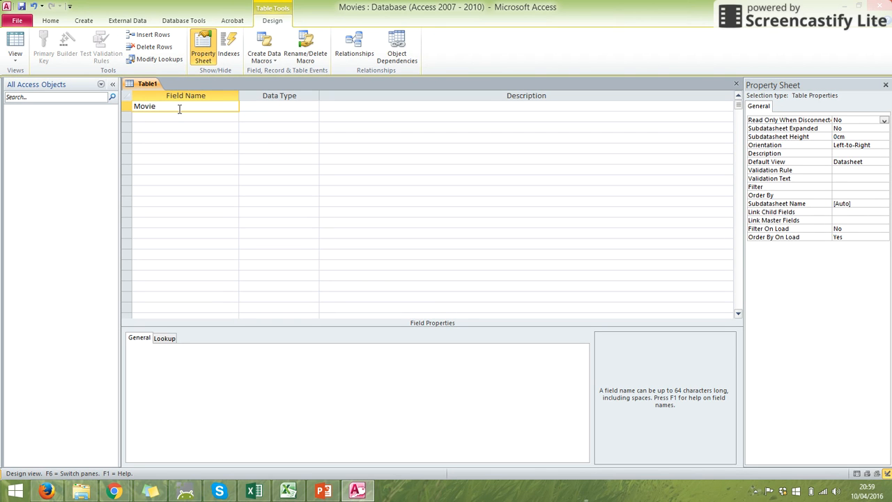
type("_Name")
left_click(218, 119)
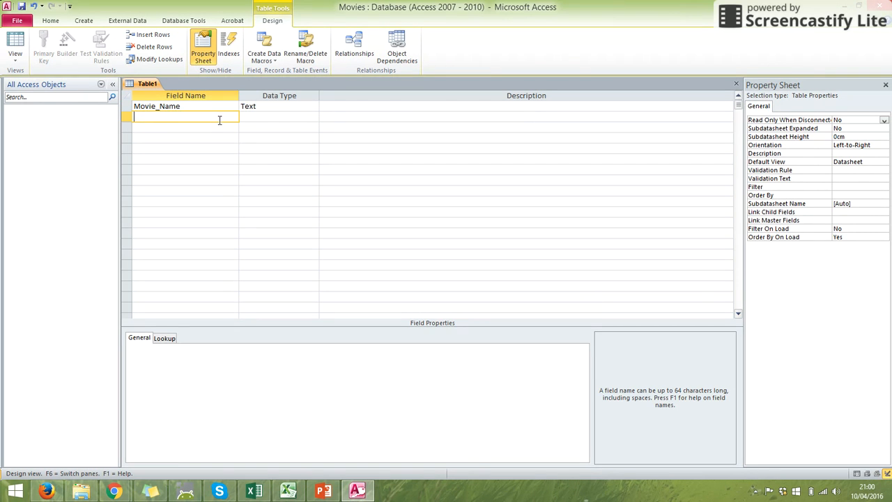
left_click(261, 106)
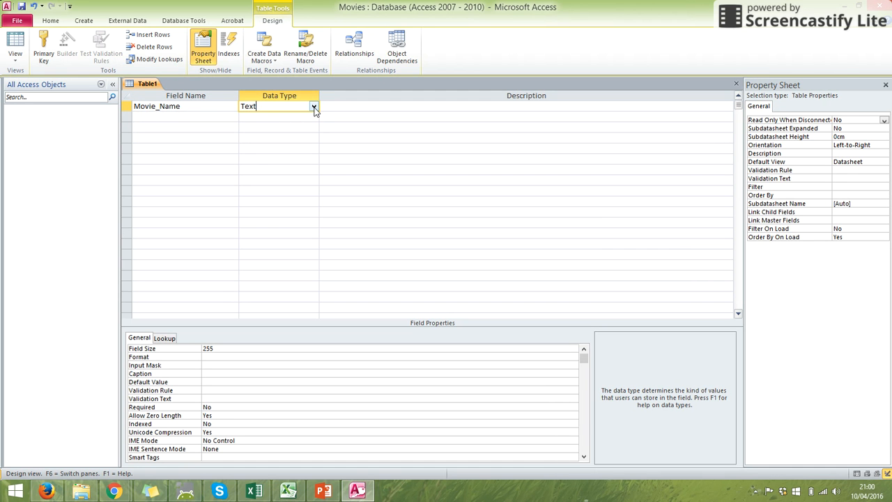
left_click(314, 107)
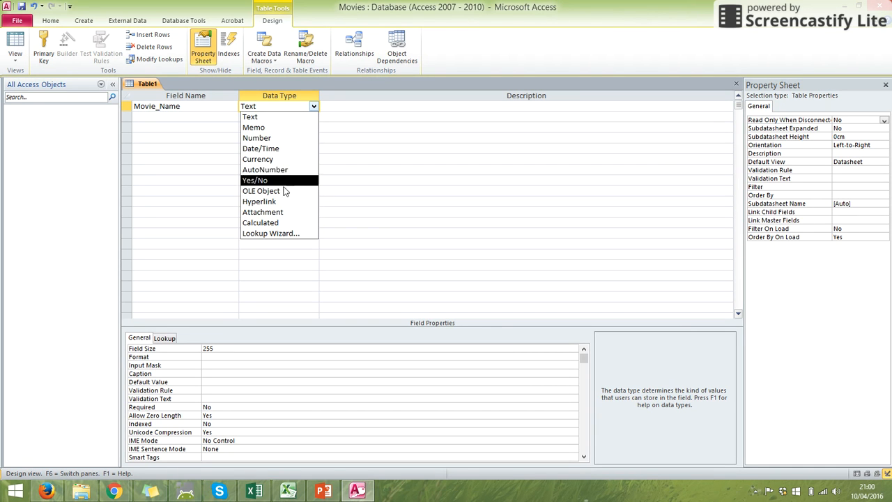
left_click(299, 114)
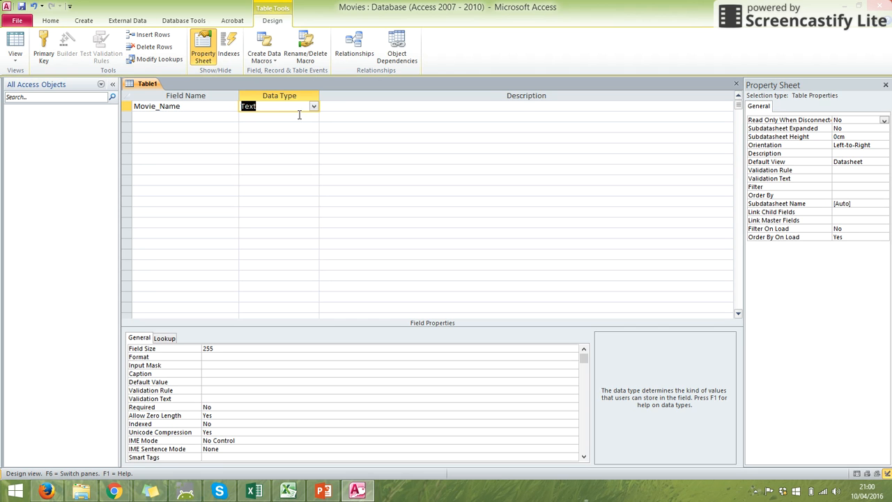
Add a second field named Date_Released with the data type Date/Time
left_click(193, 118)
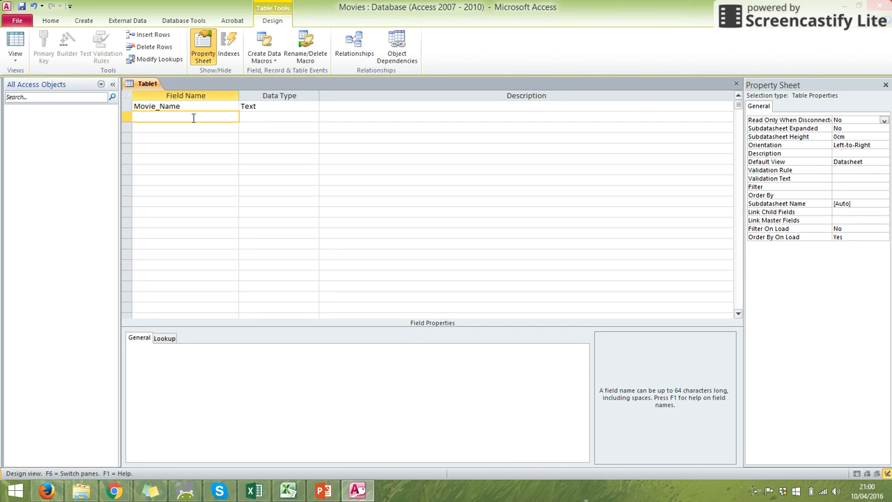
type("Date_Released")
left_click(257, 118)
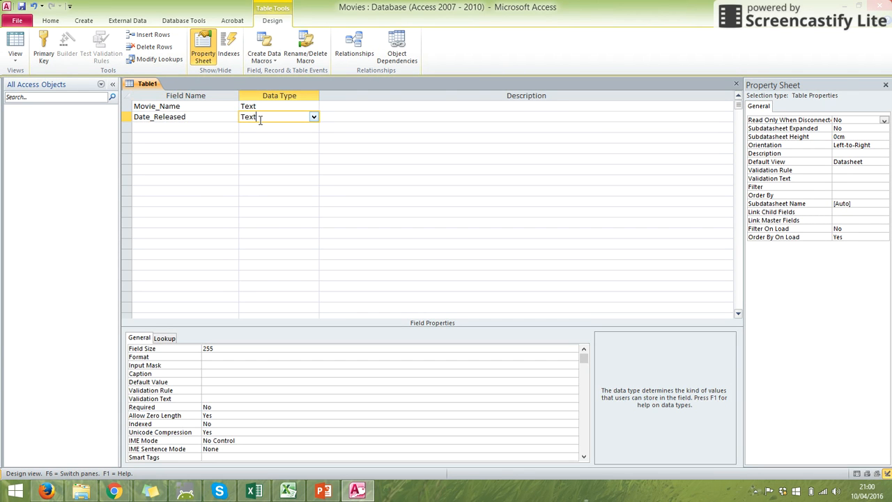
left_click(314, 117)
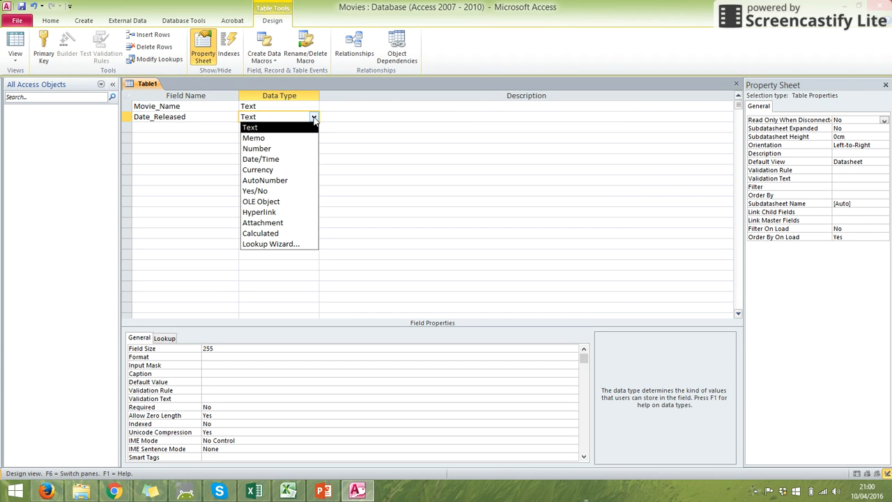
left_click(284, 158)
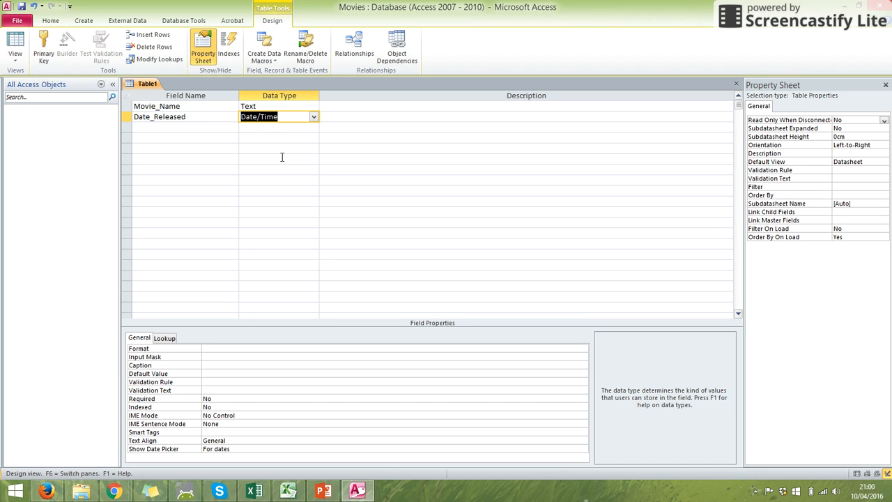
Enter Length_in_mins as the third field's name
left_click(204, 130)
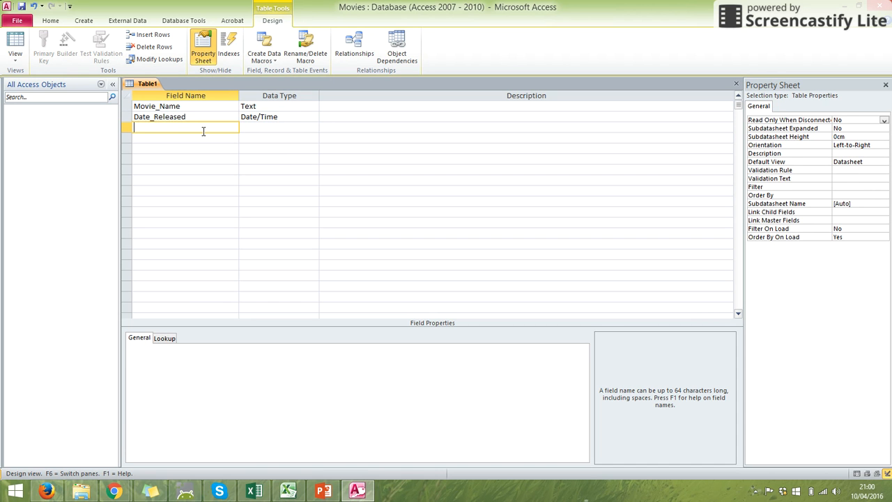
type("Length")
key("Tab")
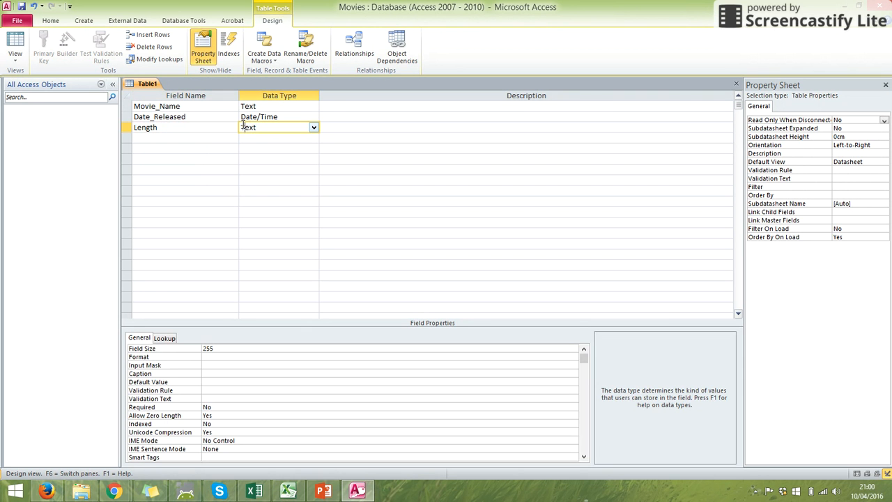
left_click(215, 126)
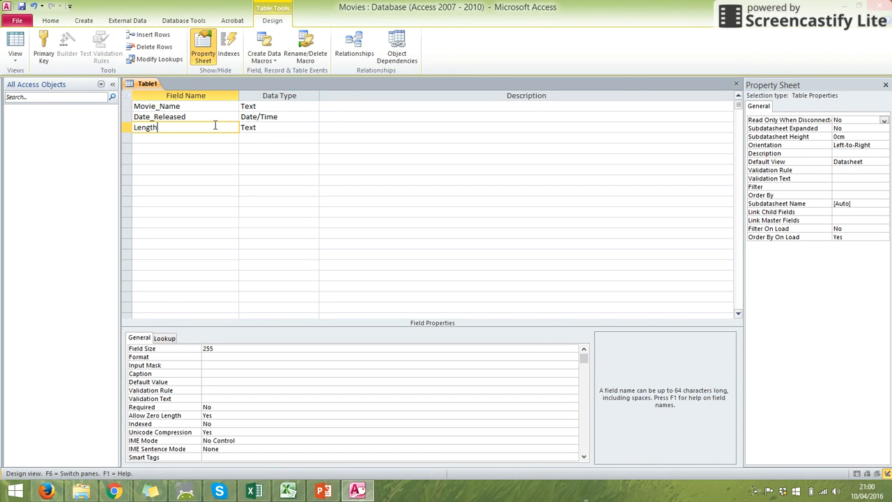
type("_in_mins")
Set the data type of the Length_in_mins field to Number
left_click(271, 127)
left_click(314, 127)
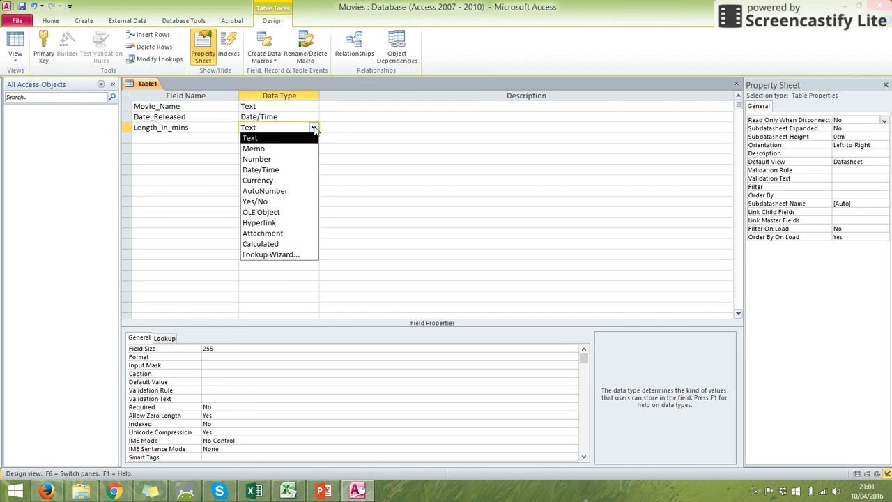
left_click(290, 163)
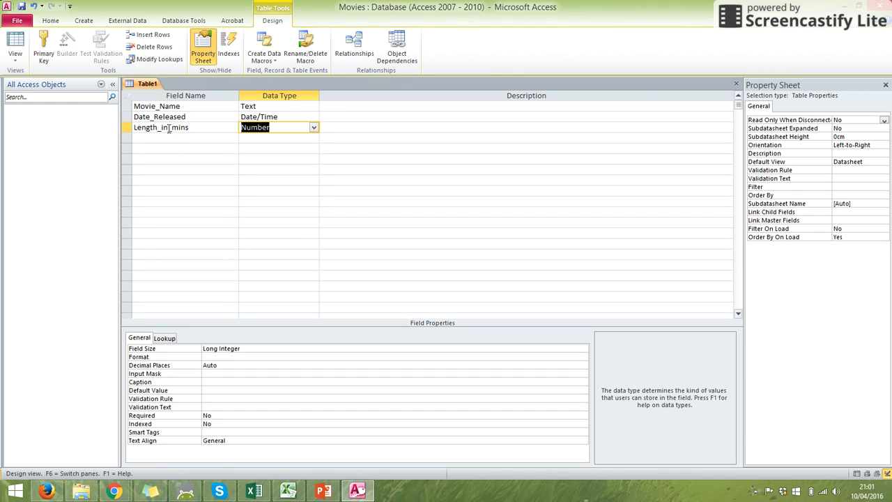
left_click(276, 140)
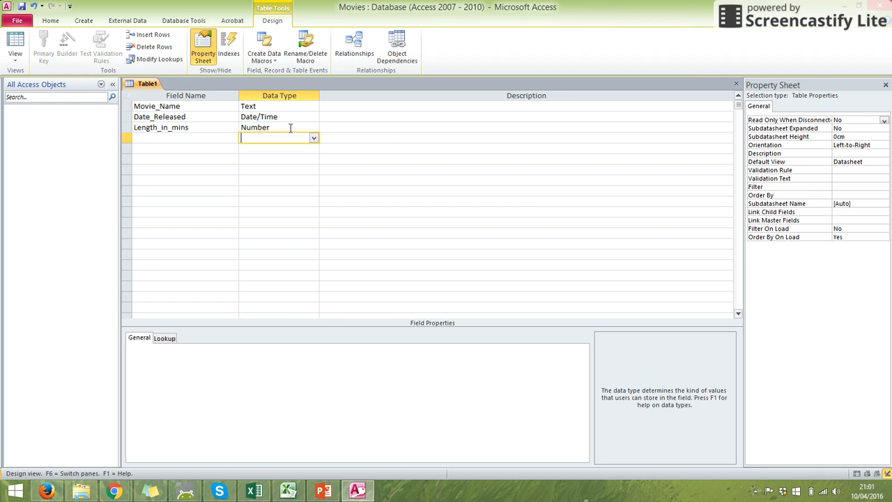
Add a fourth field named Certificate with the data type Text
left_click(190, 137)
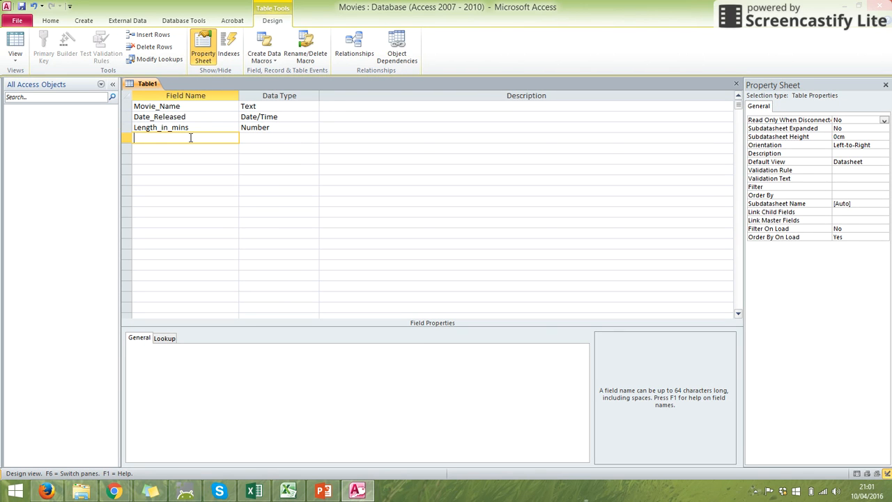
type("Certificate")
left_click(253, 137)
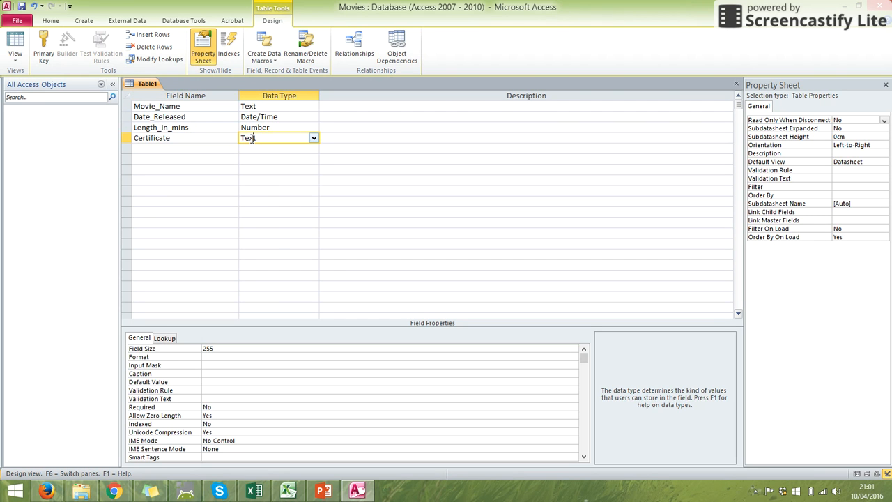
left_click(314, 138)
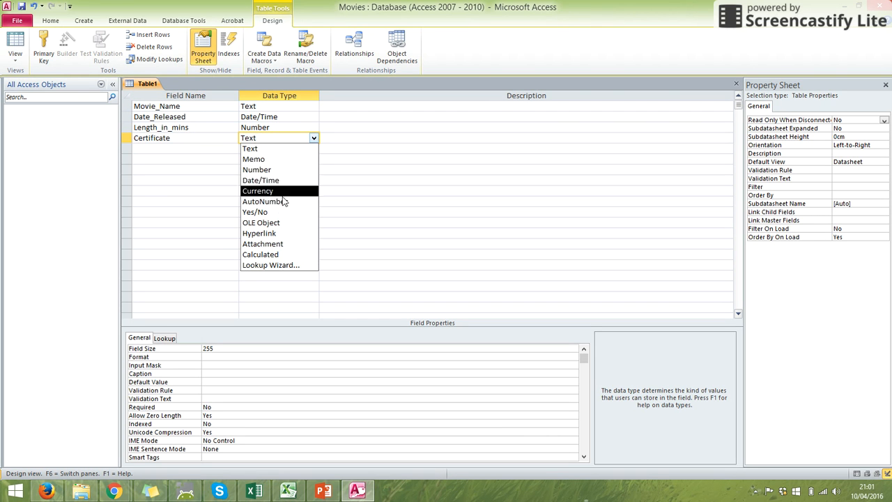
left_click(283, 149)
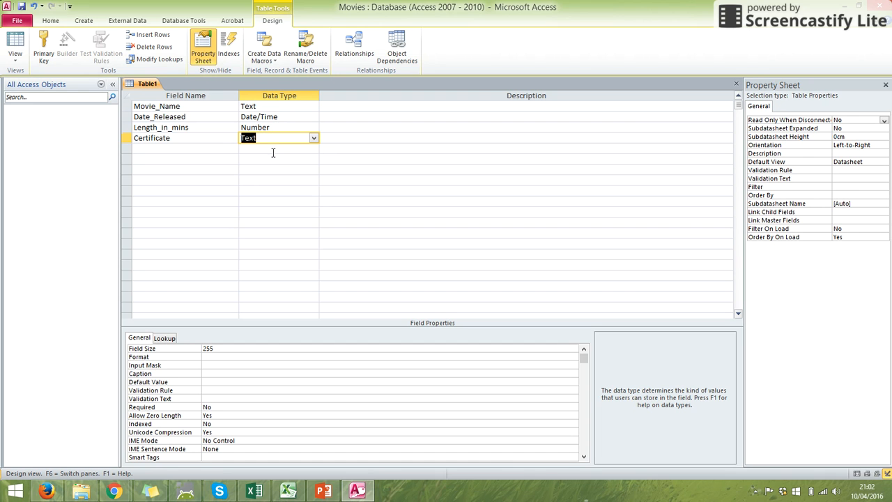
left_click(273, 153)
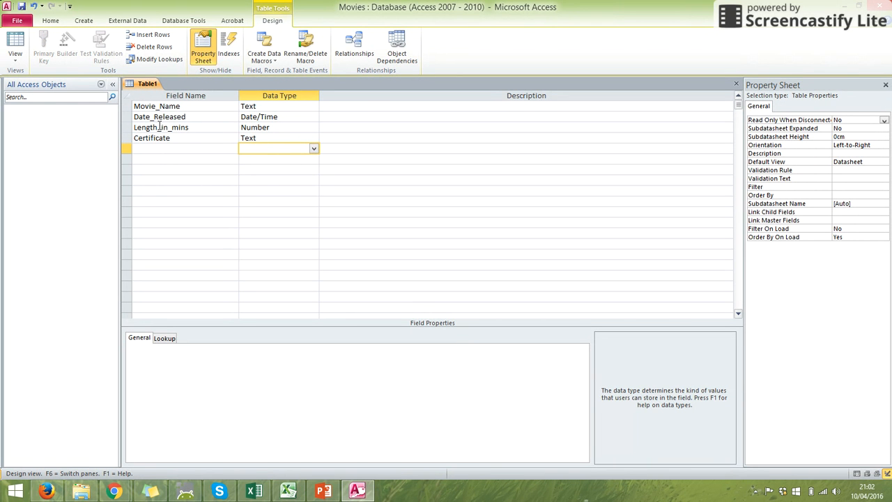
Switch the table to Datasheet View, saving it as tbl_movies without creating a primary key
left_click(23, 56)
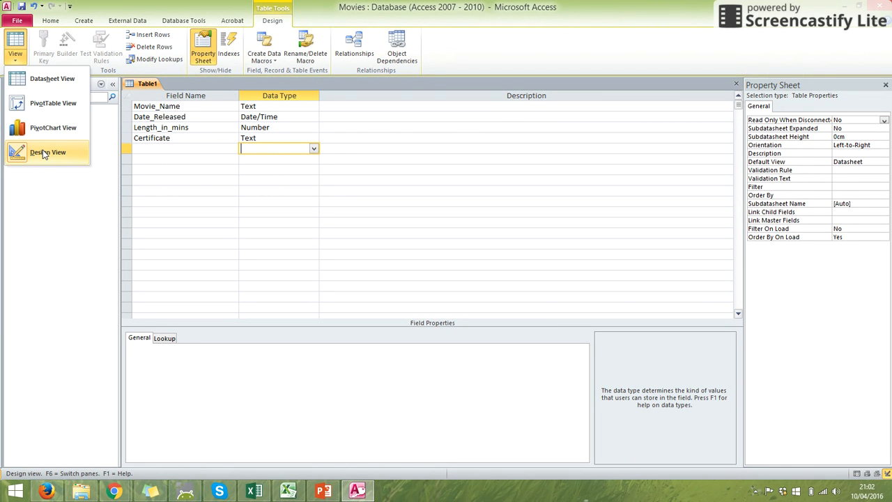
left_click(70, 81)
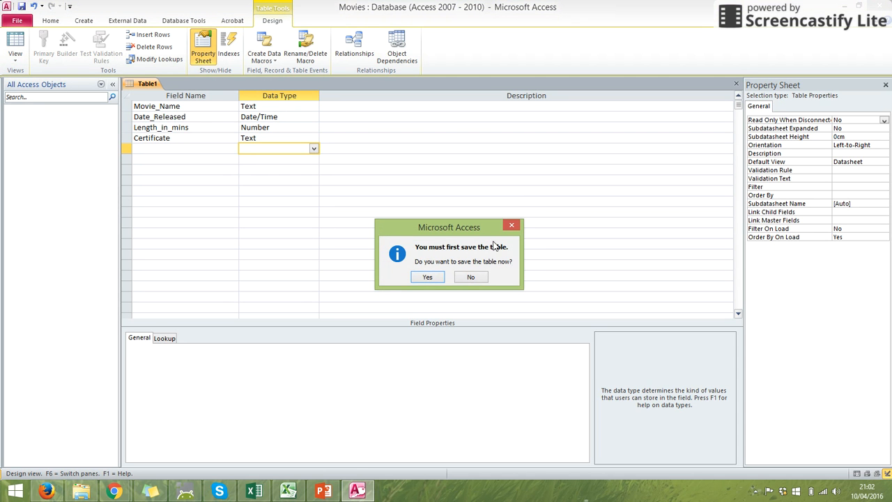
left_click(428, 277)
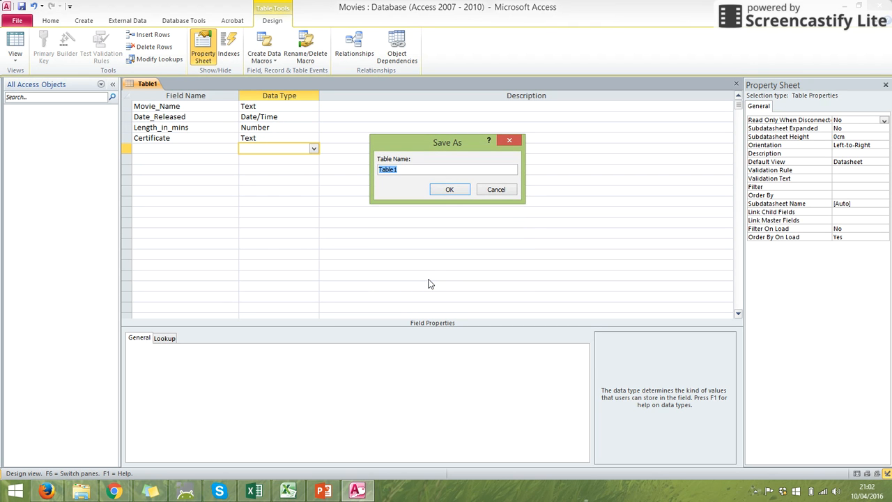
type("tbl")
type("movies")
left_click(449, 188)
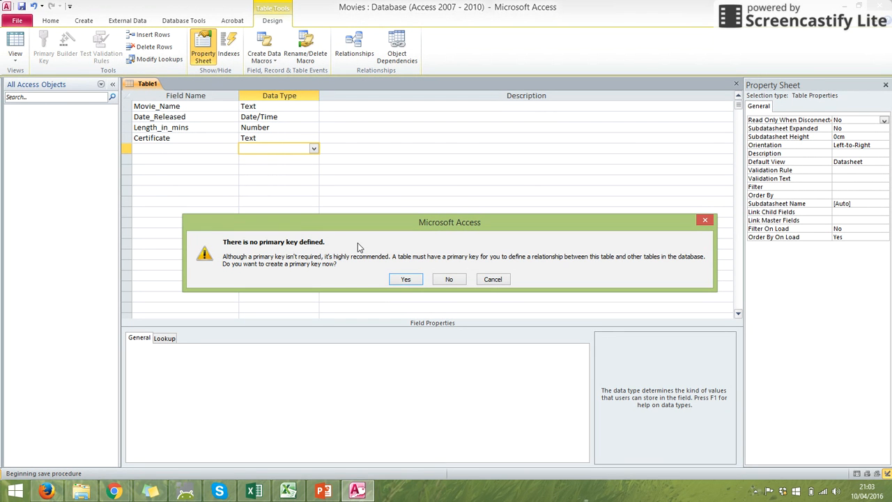
left_click(458, 280)
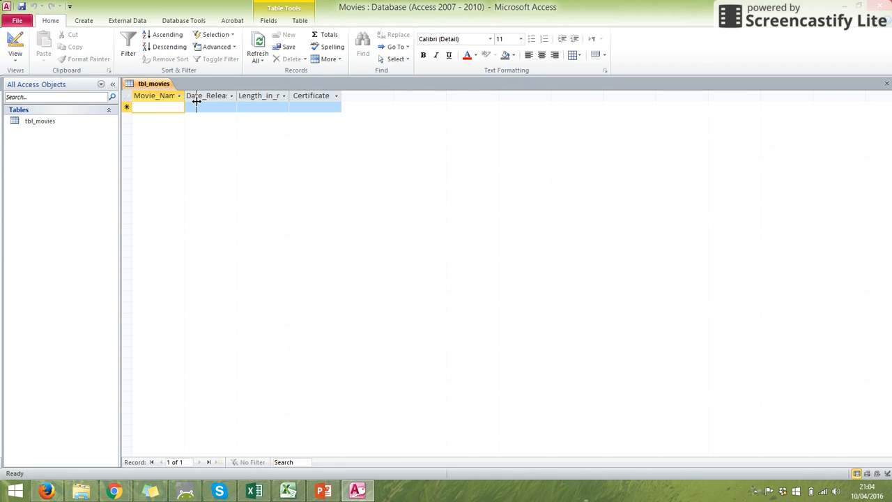
Widen the Movie_Name, Date_Released and Length_in_mins columns to fit their full headings
left_click_drag(197, 101, 207, 106)
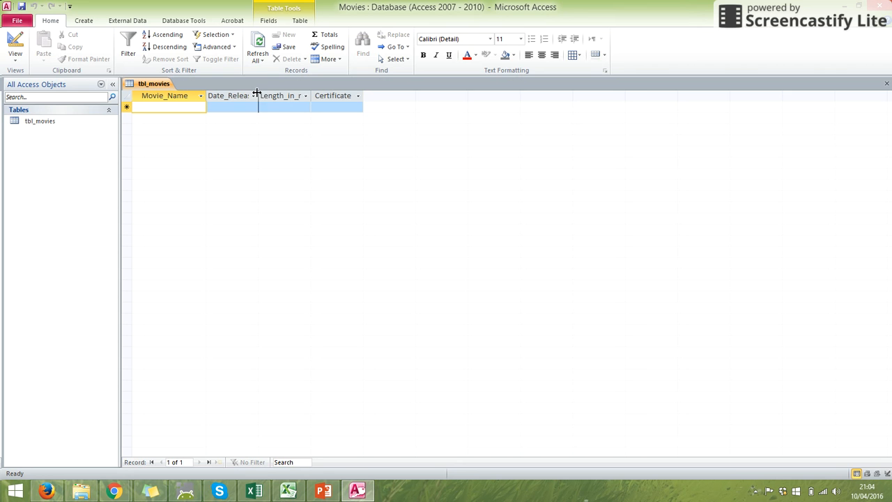
left_click_drag(256, 92, 279, 98)
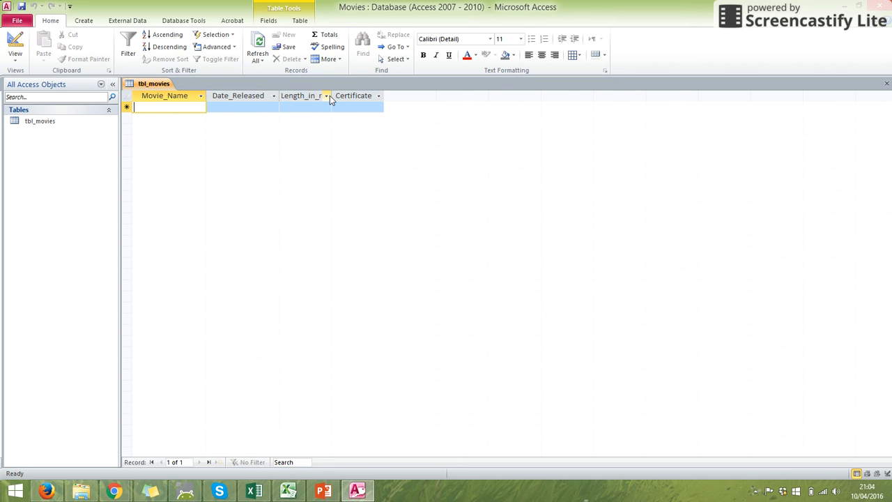
left_click(327, 97)
left_click(332, 95)
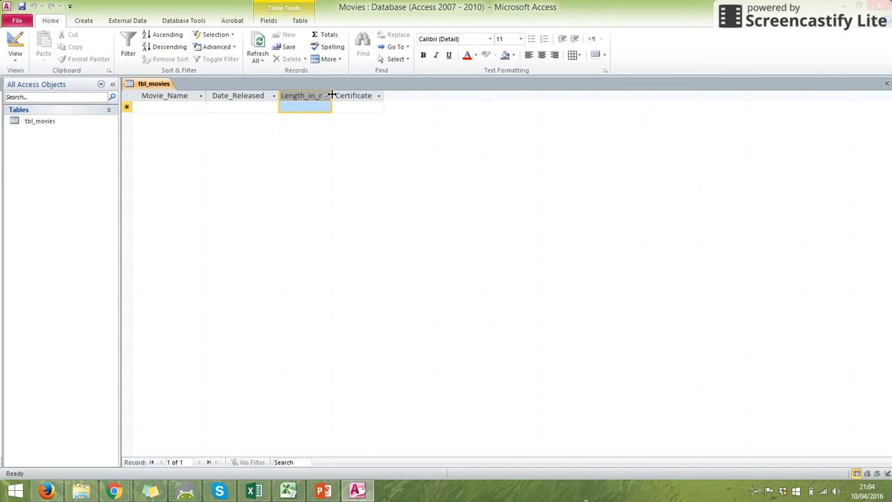
left_click_drag(332, 95, 346, 94)
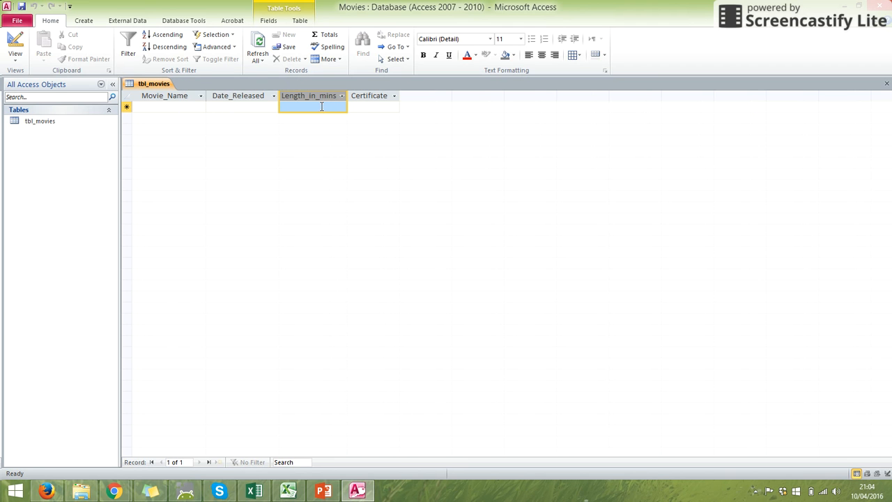
Enter Star Wars as the movie name in the first record
left_click(182, 106)
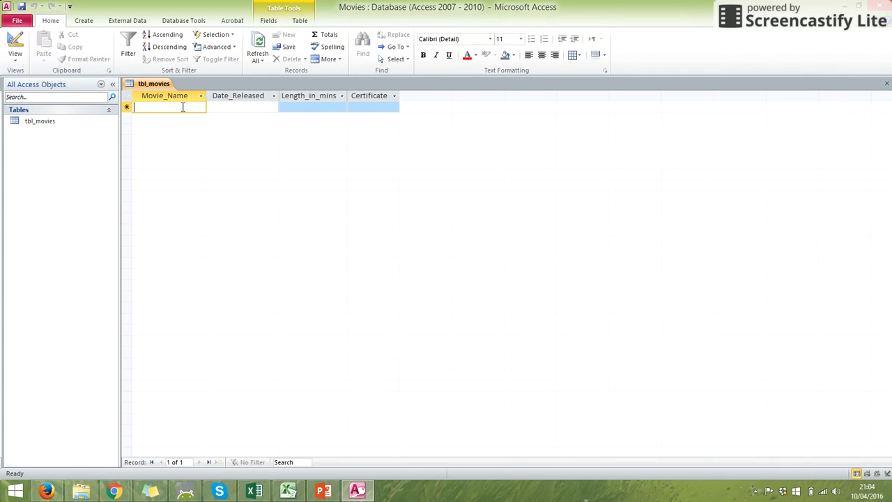
type("Star")
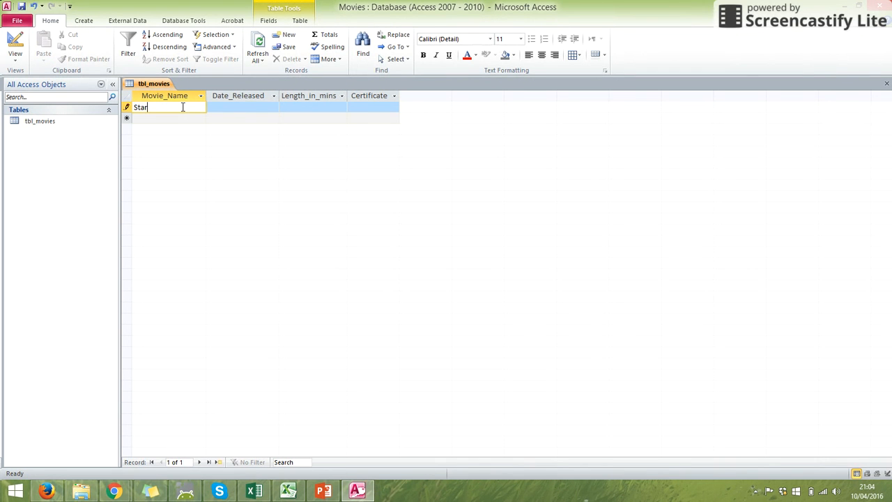
type(" Wars")
key("Tab")
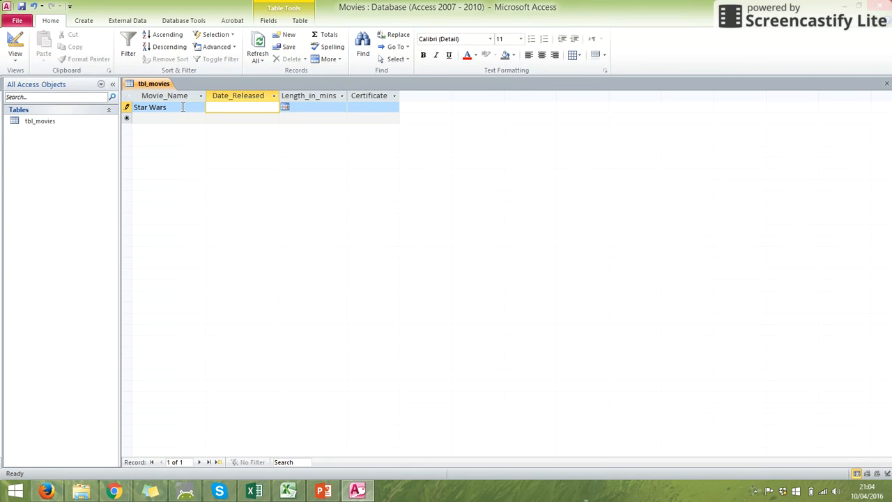
left_click(285, 107)
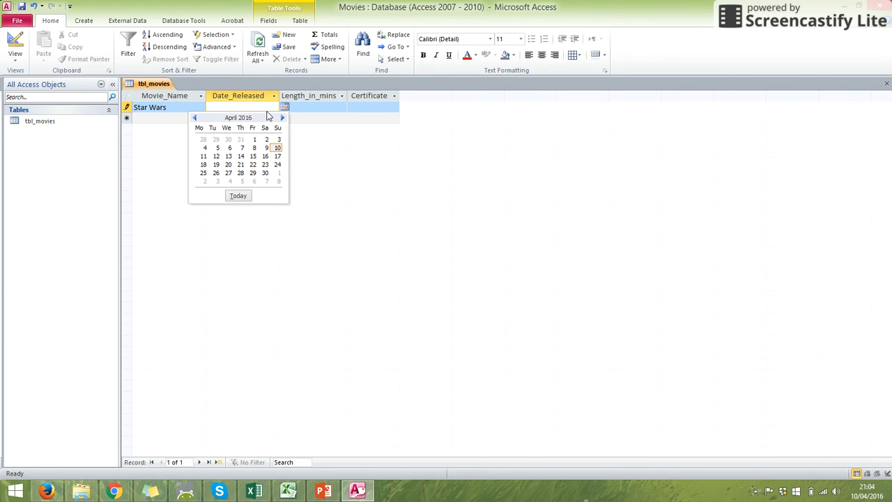
left_click(270, 107)
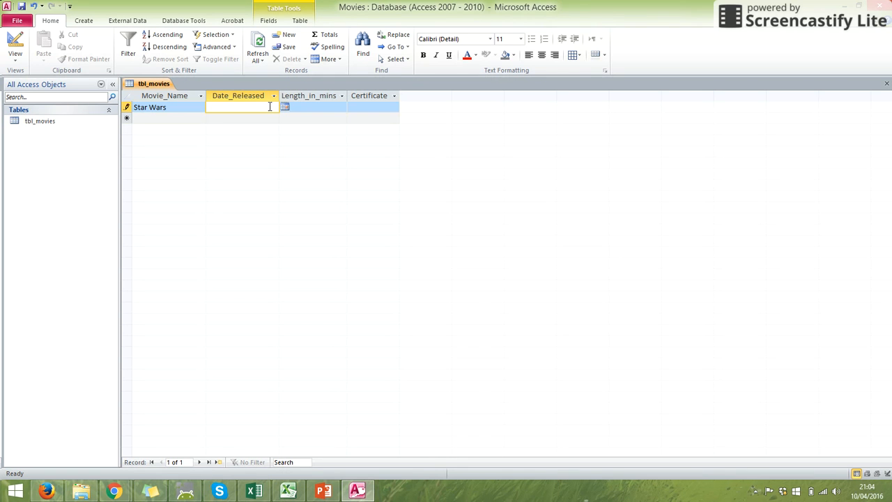
key("Tab")
key("Tab")
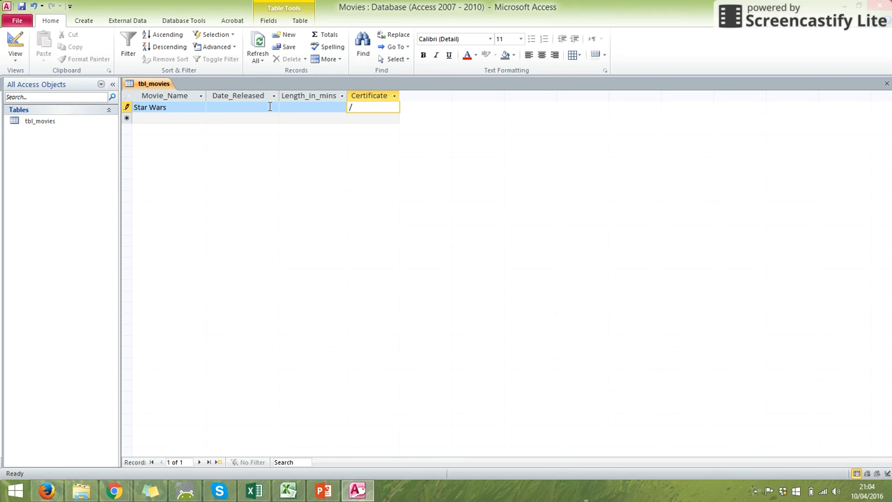
key("BackSpace")
Enter 04/05/1977 as the release date of the Star Wars record
left_click(270, 107)
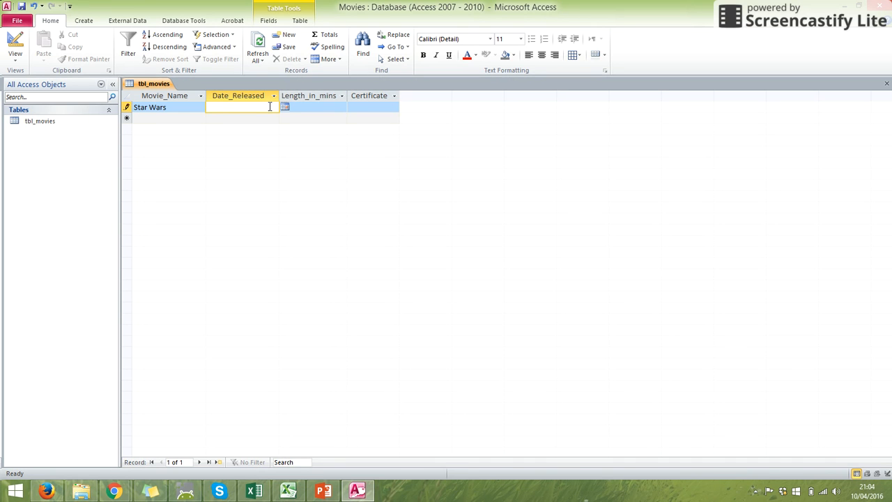
key("Num_Lock")
type("04/05/1977")
left_click(323, 109)
left_click(264, 107)
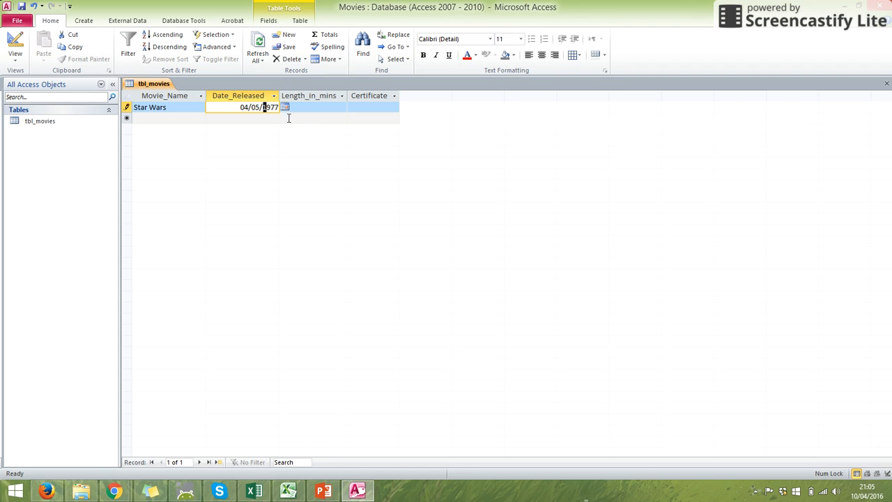
Complete the Star Wars record with a length of 120 minutes and the certificate PG
left_click(316, 109)
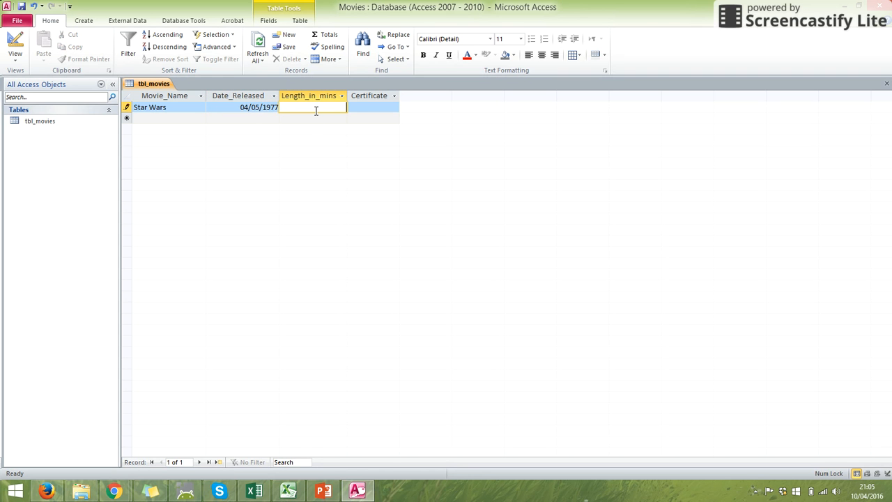
type("120")
left_click(364, 109)
type("PG")
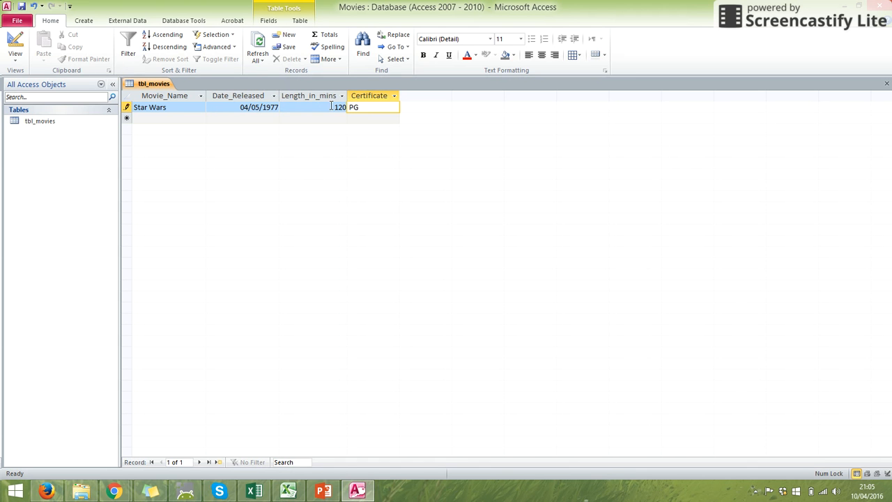
Start a second record with Kung Fu Panda as the movie name
left_click(180, 118)
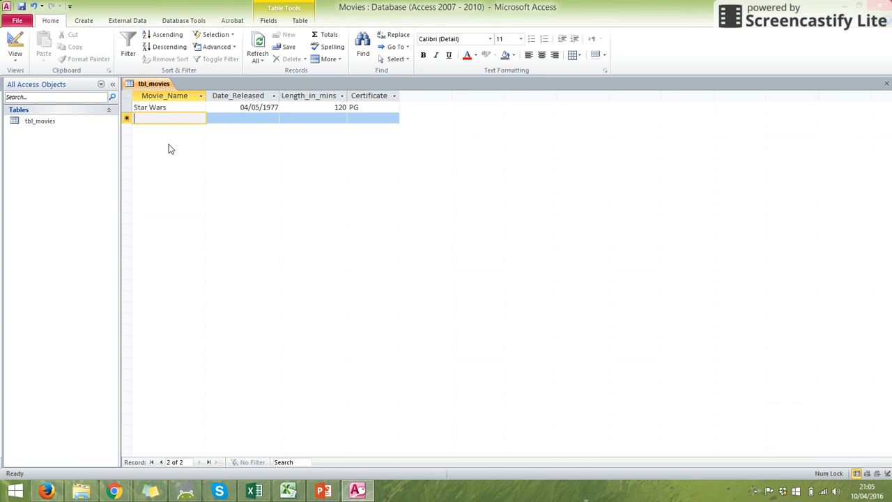
type("Kung Fu Panda")
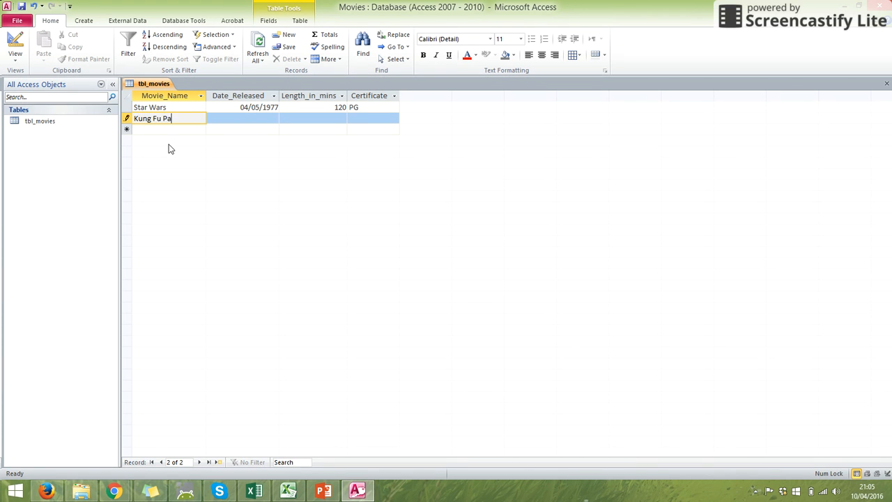
key("Tab")
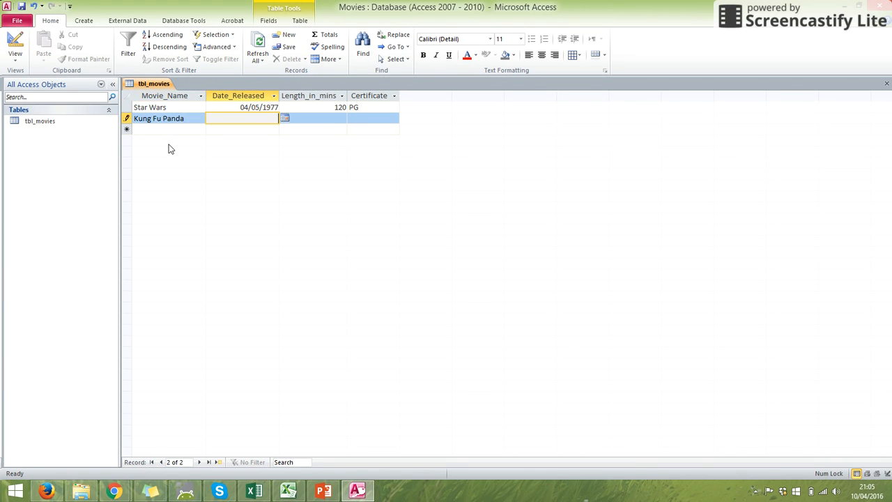
Pick 13/01/2016 from the calendar as the release date of Kung Fu Panda
left_click(284, 118)
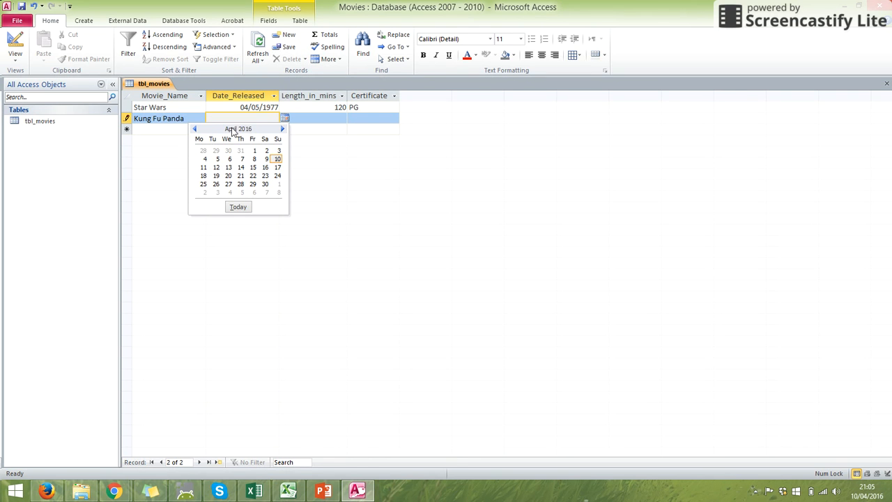
left_click(194, 129)
left_click(195, 129)
left_click(194, 129)
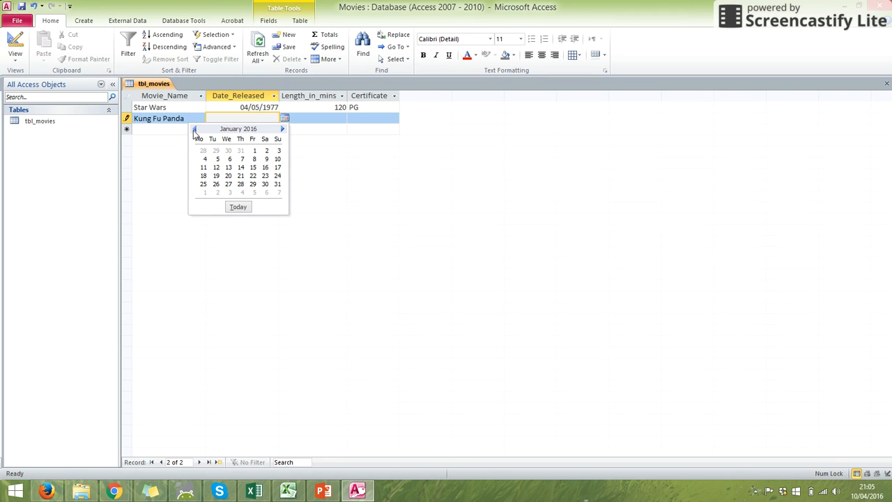
left_click(225, 167)
Complete the Kung Fu Panda record with a length of 90 minutes and the certificate PG
left_click(305, 119)
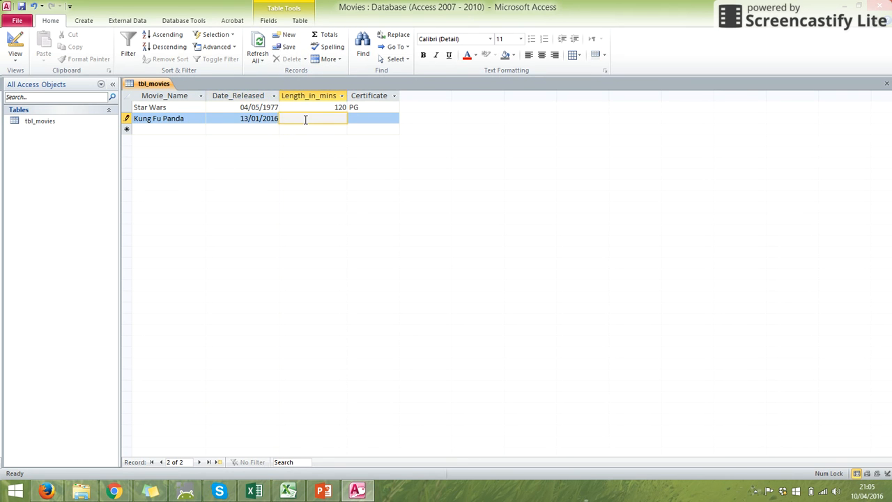
type("90")
key("Tab")
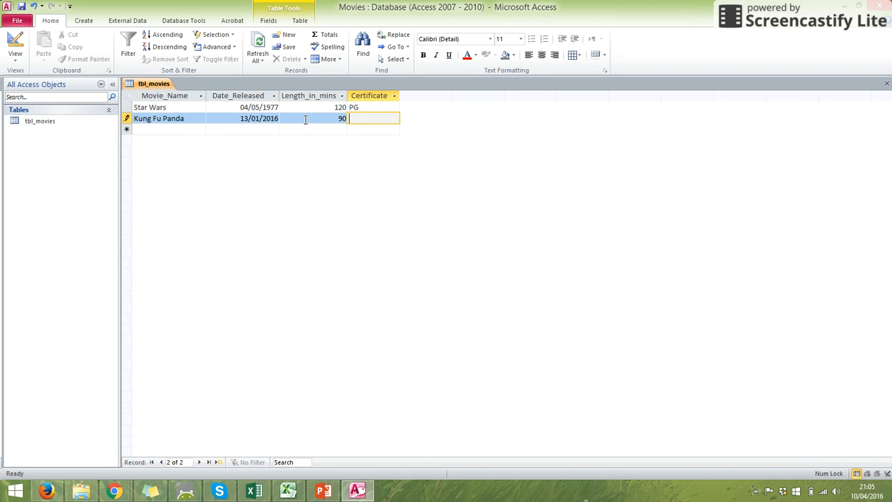
type("PG")
left_click(196, 129)
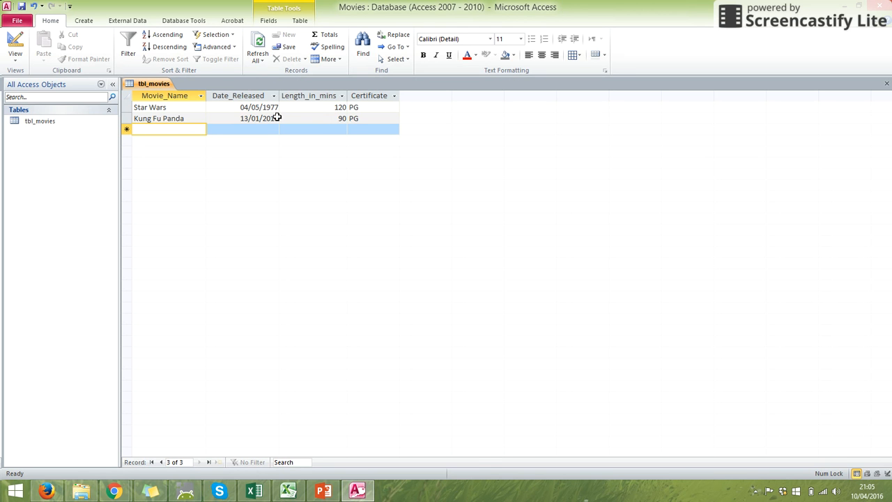
left_click(167, 108)
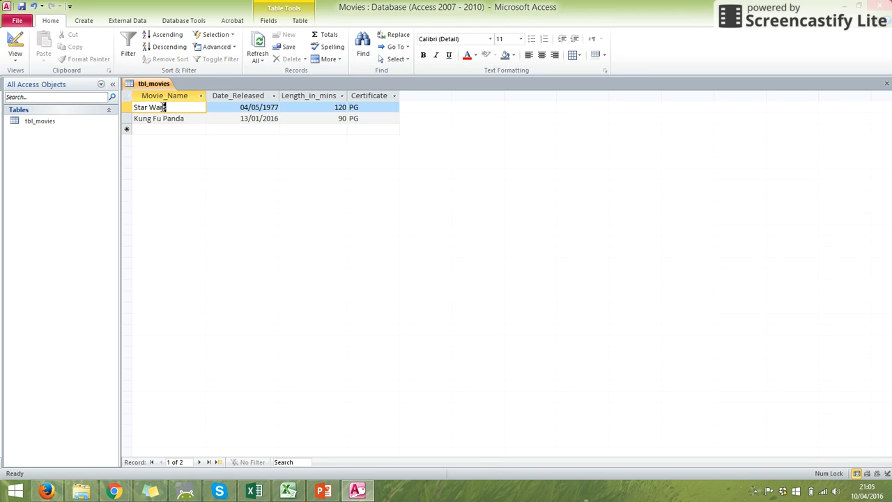
left_click(241, 107)
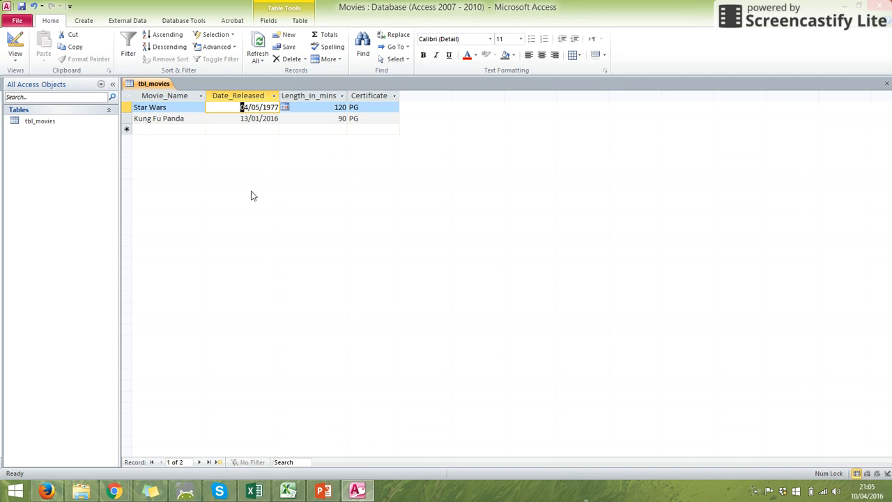